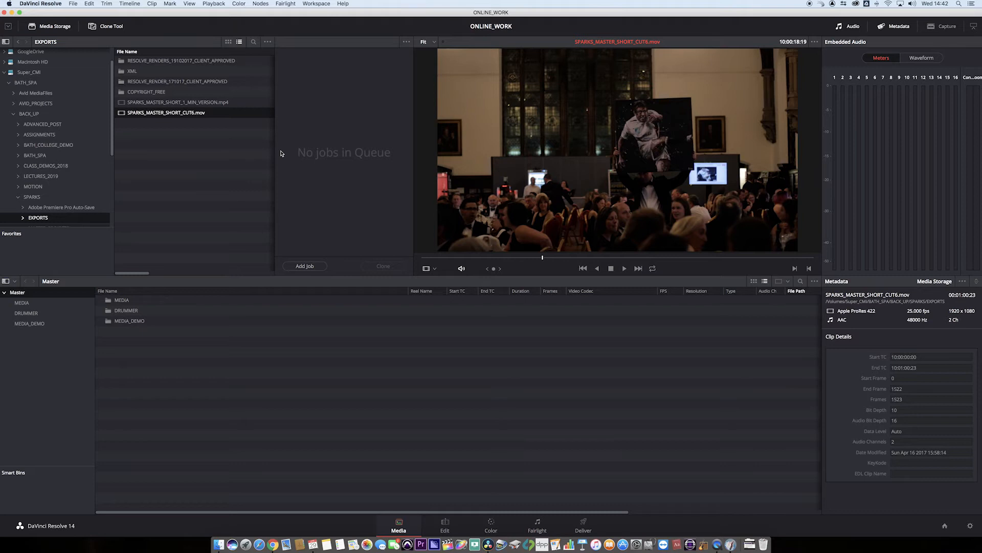
Preview the shots in SPARKS_MASTER_SHORT_CUT6.mov around timecodes 10:00:21:09 and 10:00:19:13
left_click(558, 257)
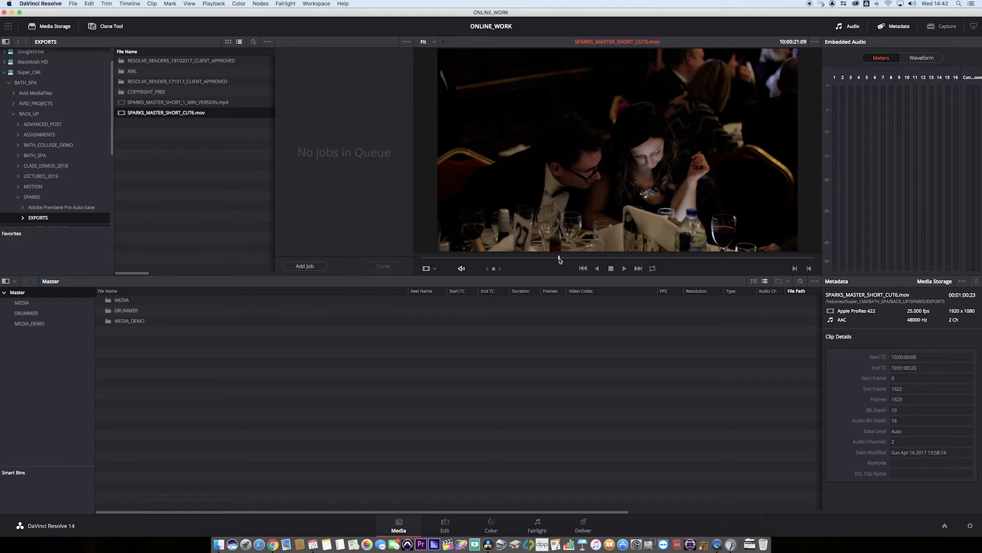
left_click(548, 259)
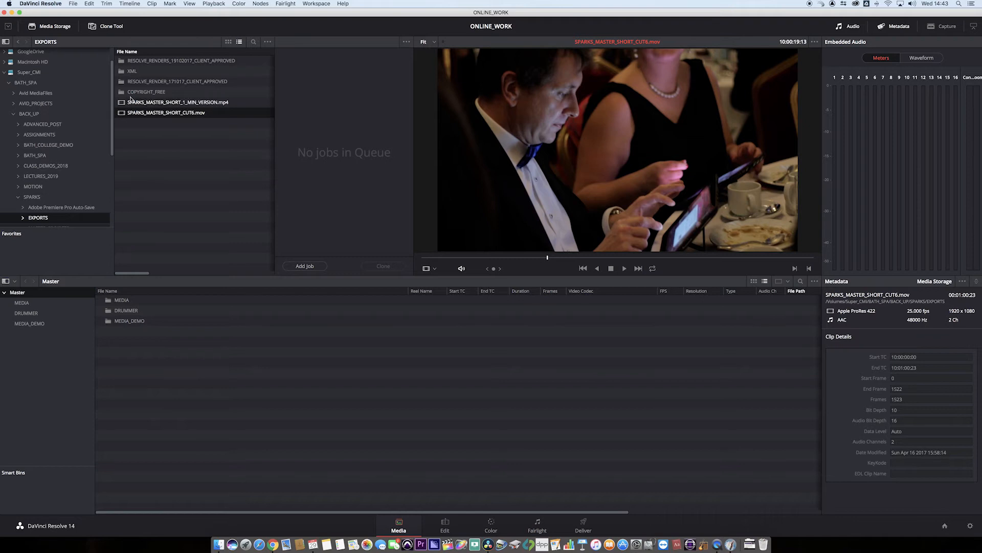
Create a new bin named SCENECUT under Master in the media pool
right_click(16, 294)
left_click(32, 302)
type("S")
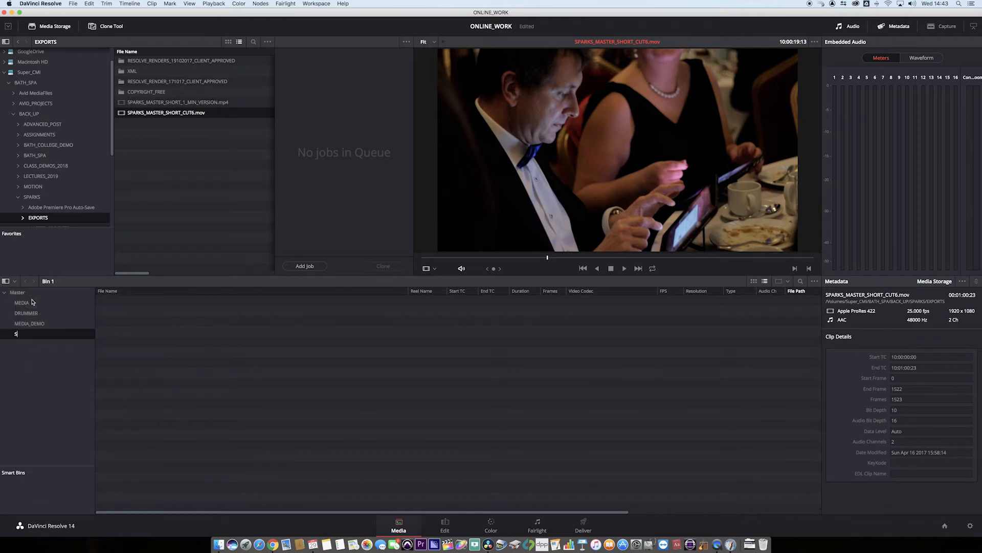
type("CENECUT")
key("Return")
Run automatic scene cut detection on SPARKS_MASTER_SHORT_CUT6.mov from the EXPORTS folder
right_click(121, 115)
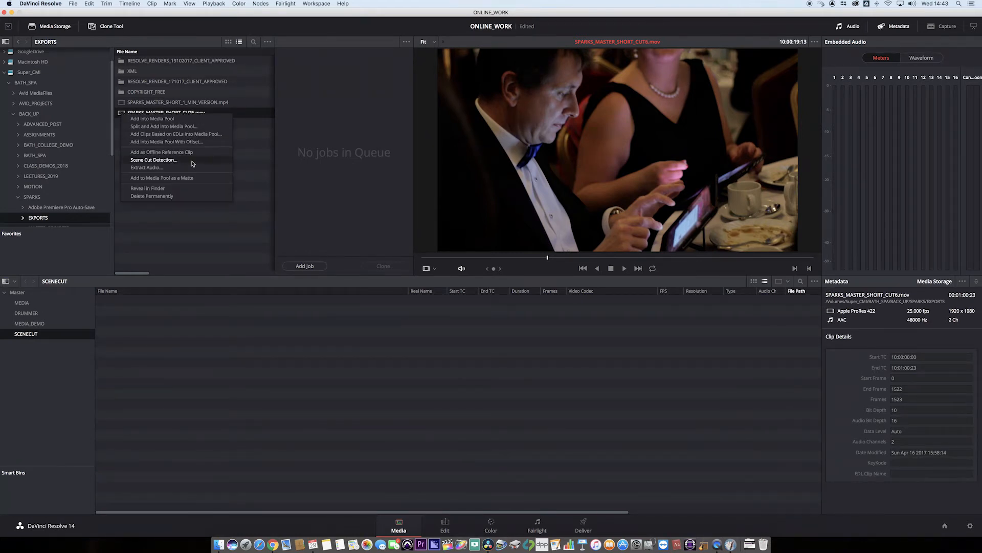
left_click(154, 160)
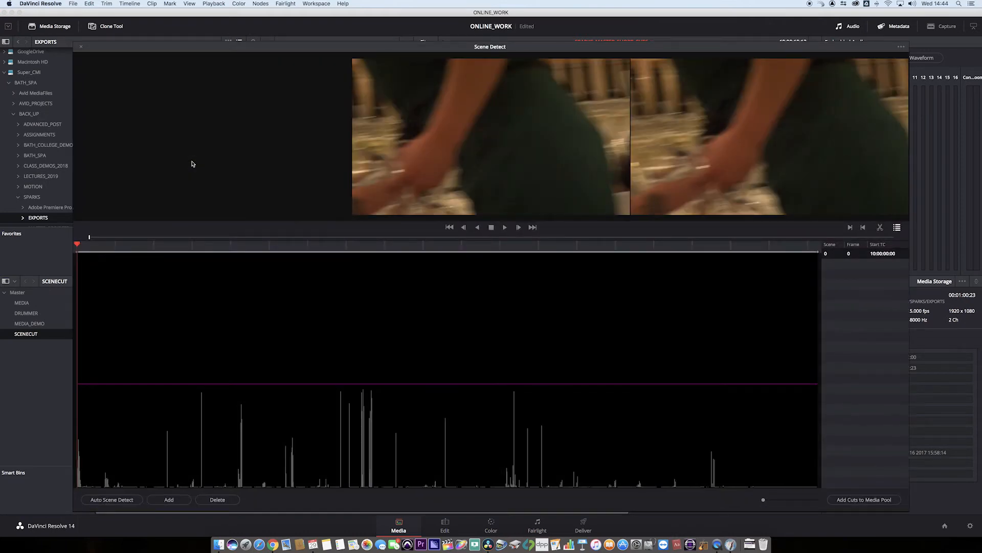
left_click_drag(221, 49, 215, 42)
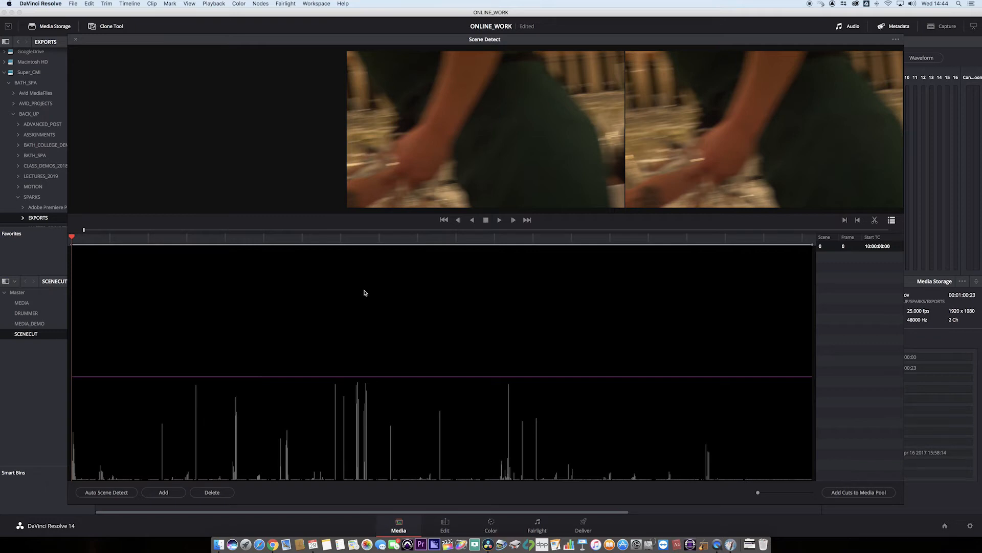
left_click(109, 492)
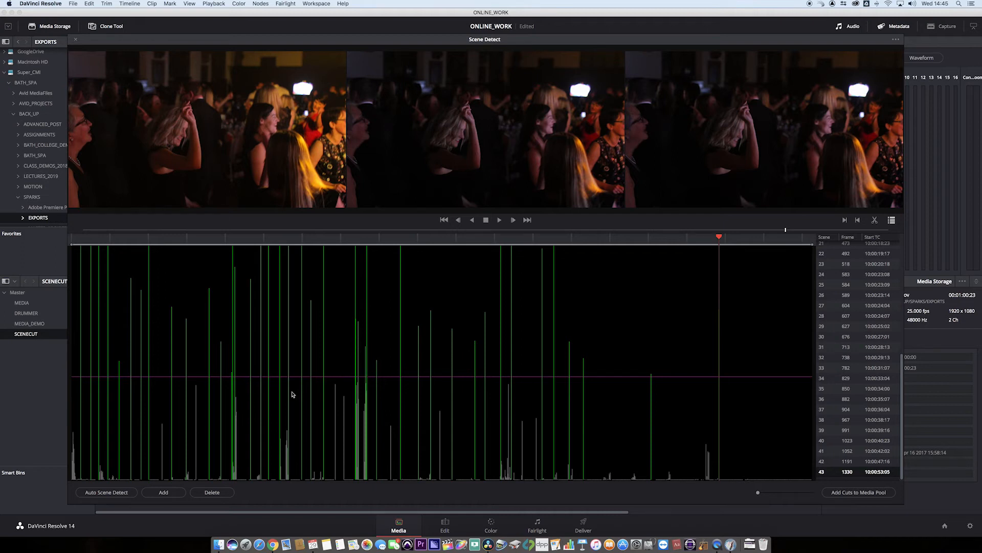
Return to the start of the scene graph and examine the frames around the first few detected cuts
left_click_drag(719, 237, 60, 249)
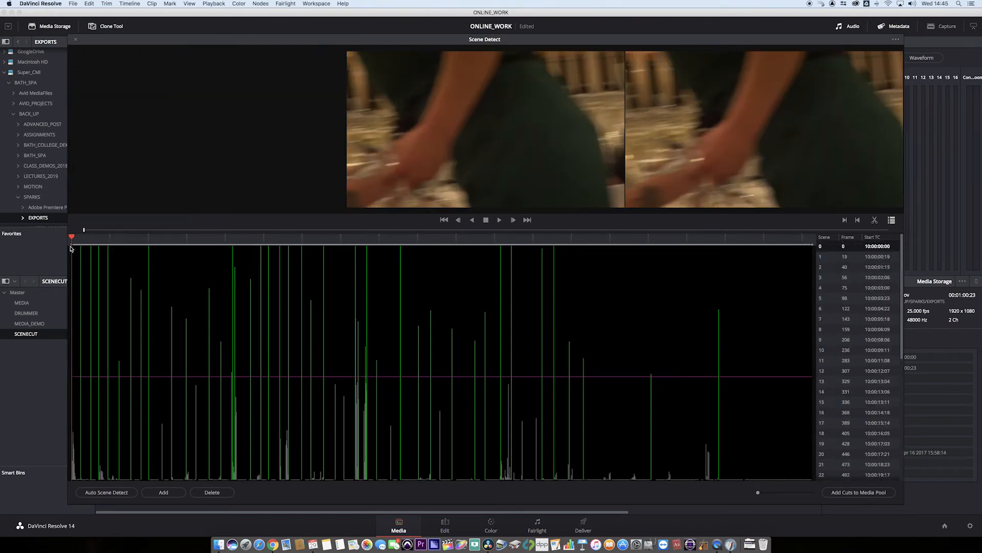
key("Down")
key("Down")
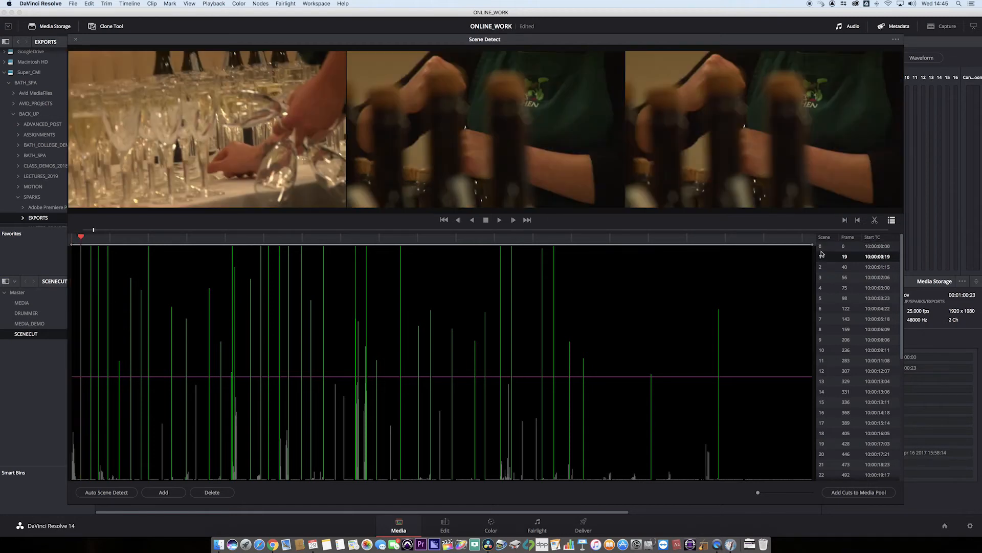
key("Down")
key("Down")
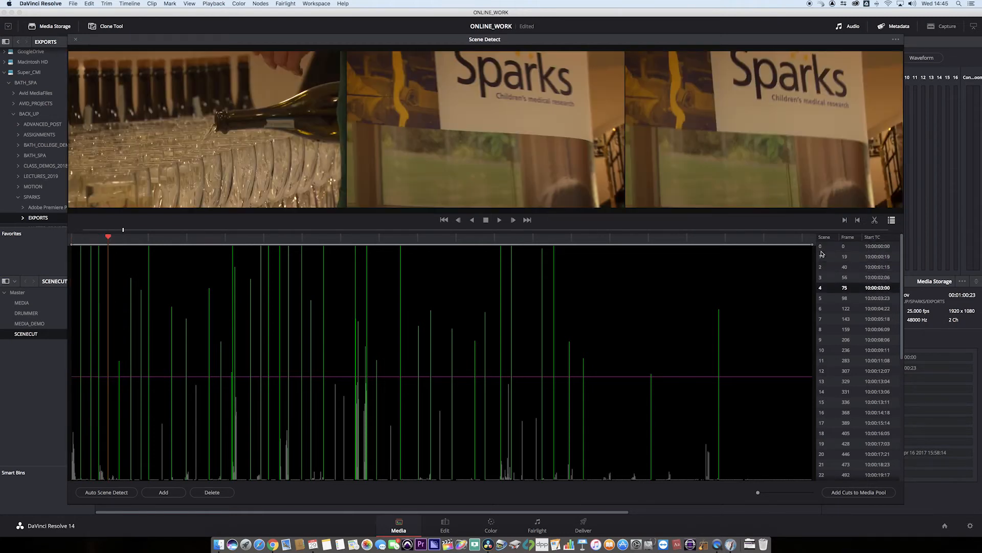
key("Up")
key("Up")
key("Up")
key("Down")
key("Down")
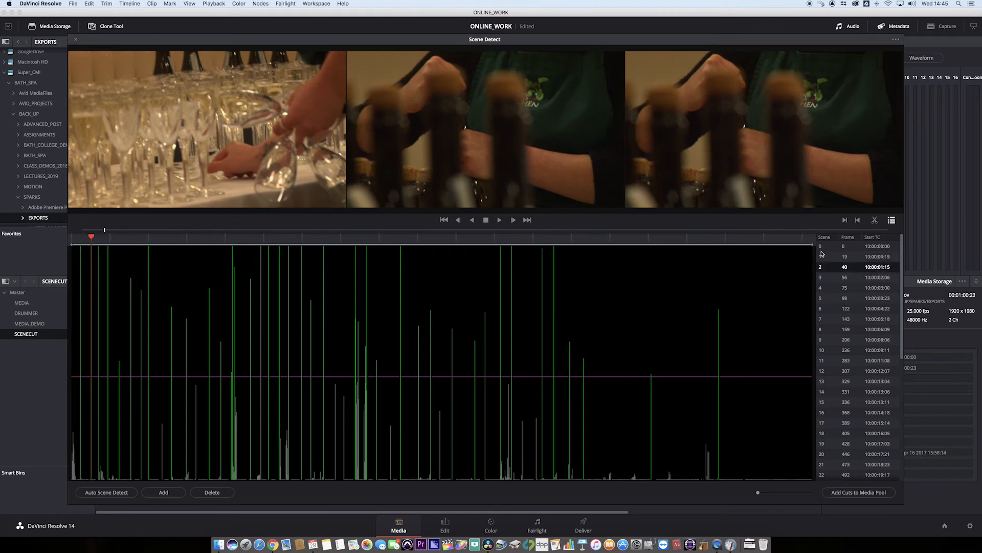
key("Up")
key("Up")
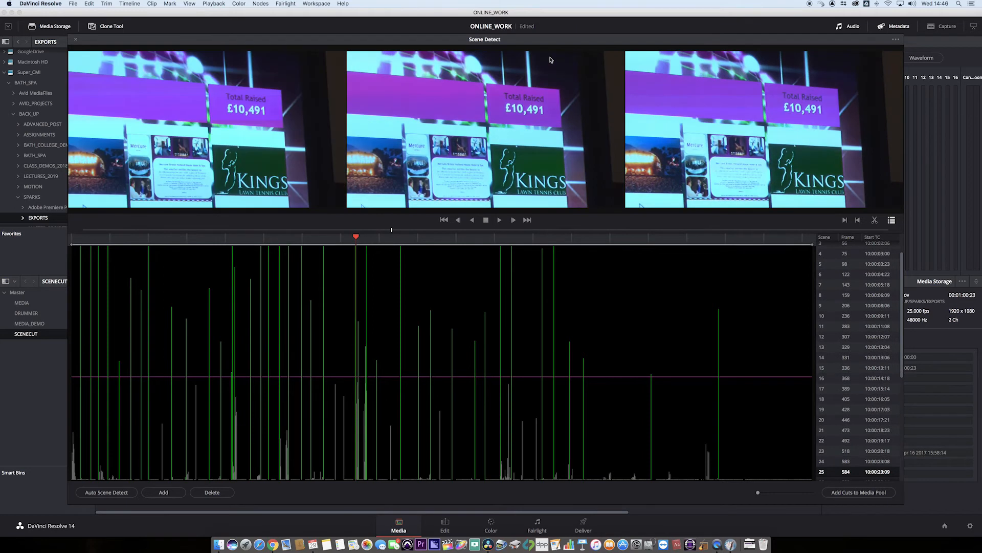
Compare the frames on either side of detected scenes 24 to 29 to check for false cuts
key("Down")
key("Up")
key("Up")
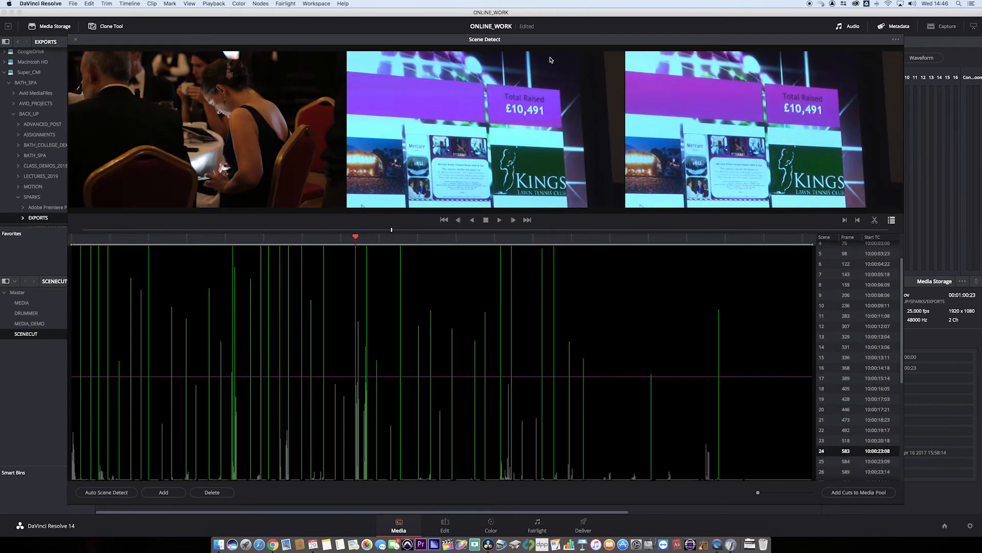
key("Down")
key("Down")
key("Down")
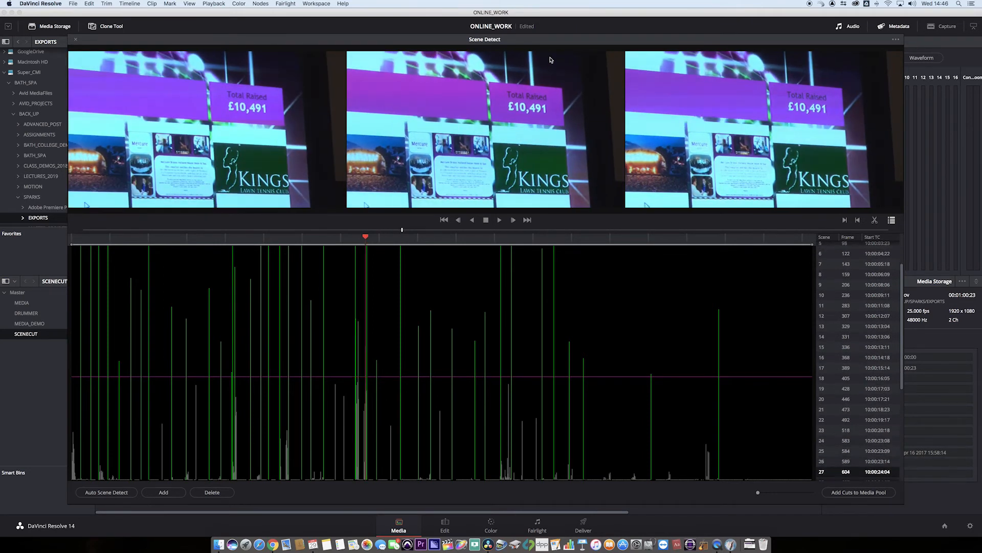
key("Down")
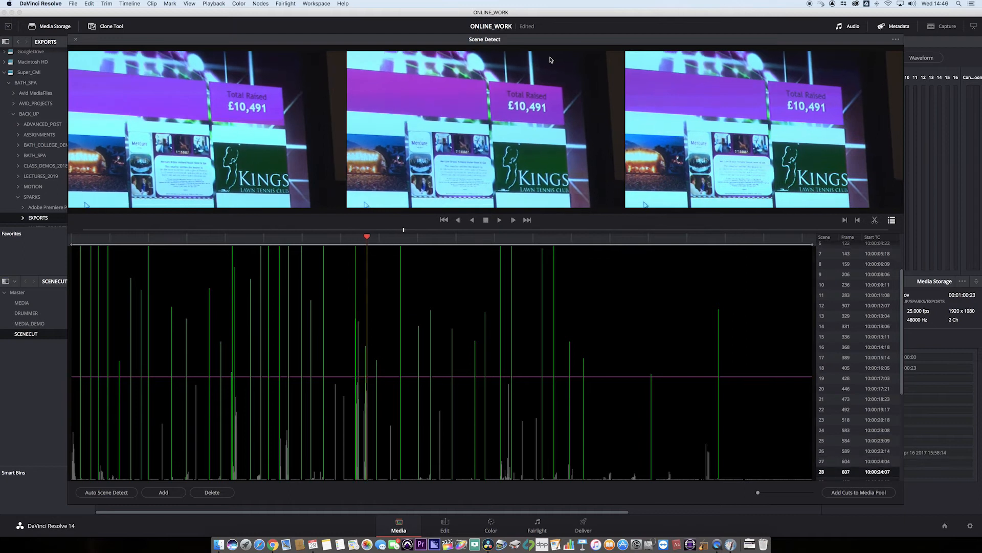
key("Up")
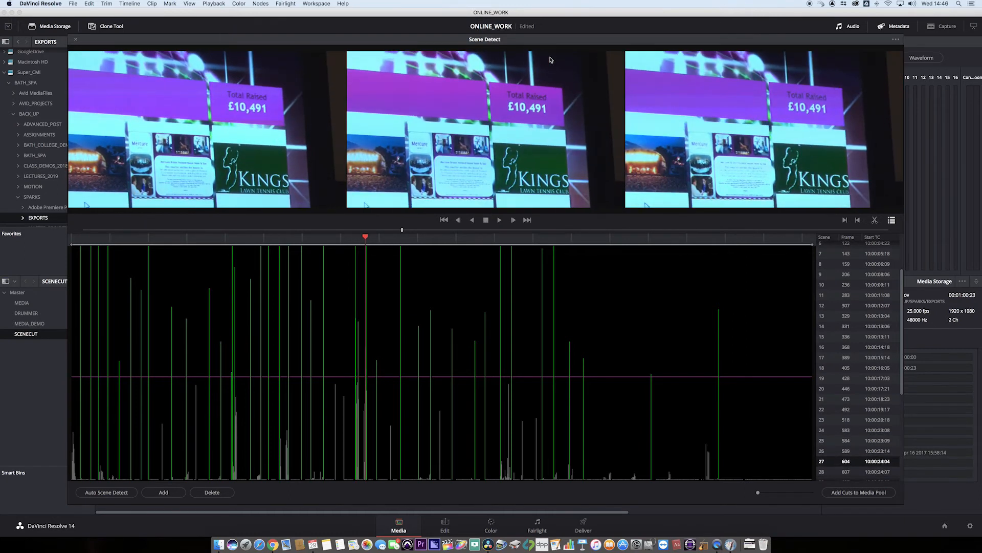
key("Up")
key("Up")
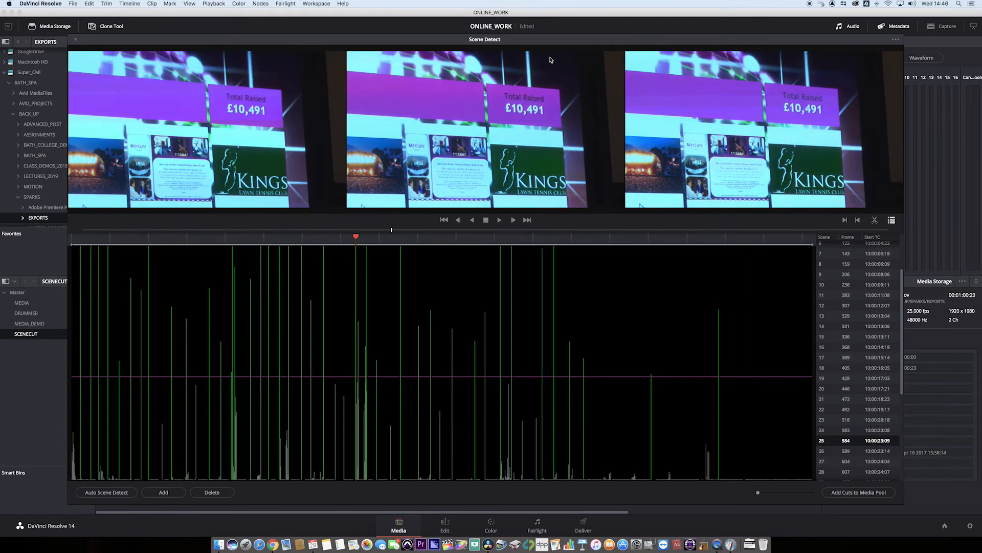
key("Down")
key("Down")
key("Down")
key("Down")
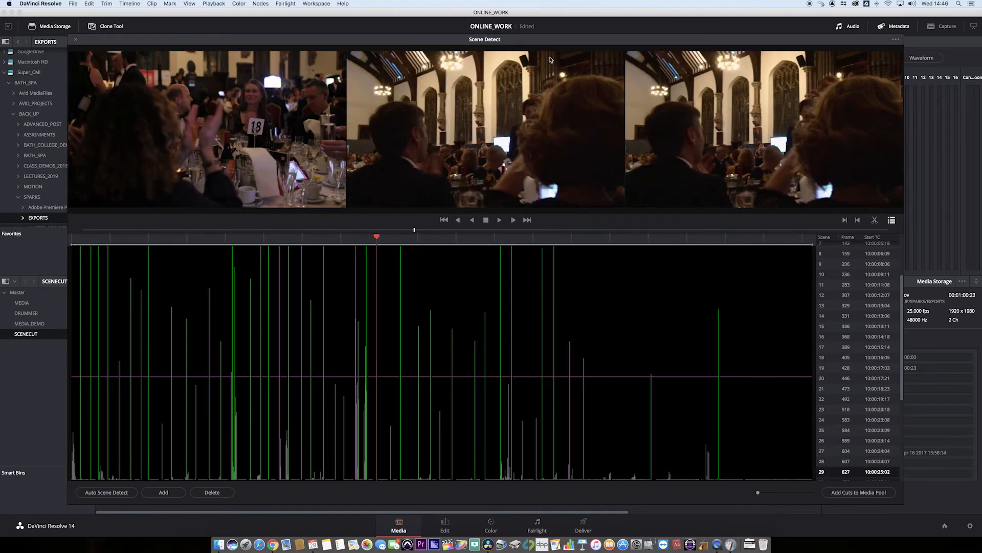
key("Up")
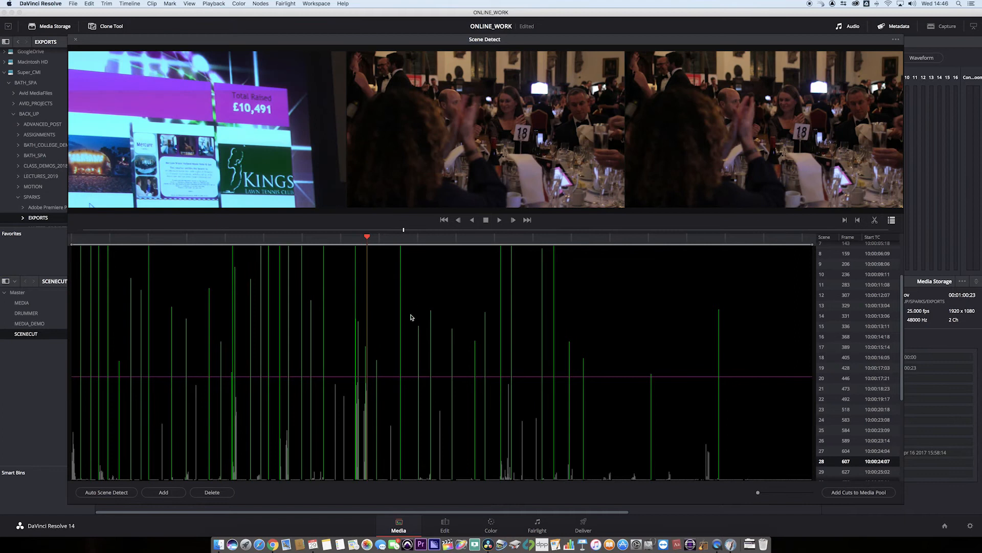
Step through the following detected cuts up to scene 37, checking the frames at each one
key("Down")
key("Down")
key("Down")
key("Down")
key("Down")
key("Down")
key("Down")
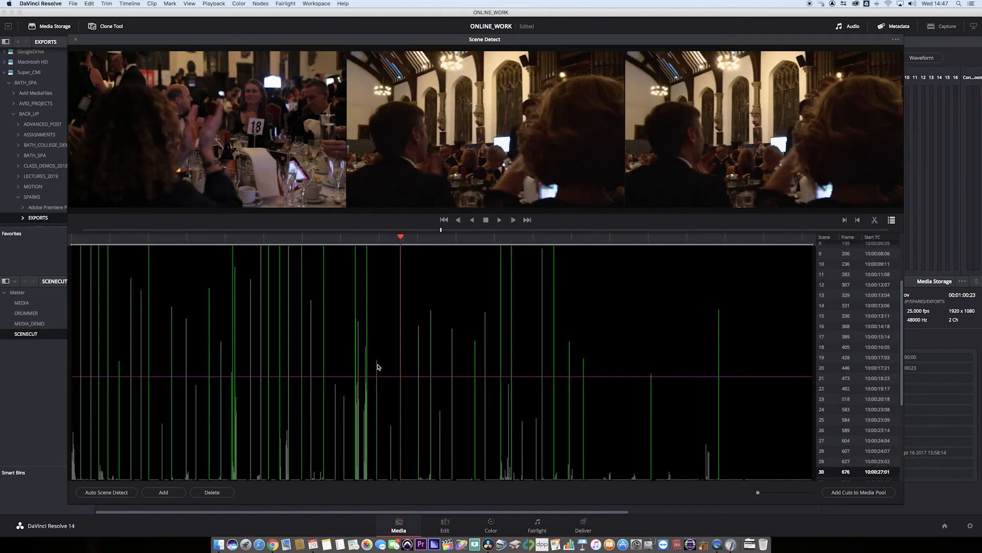
key("Down")
key("Down")
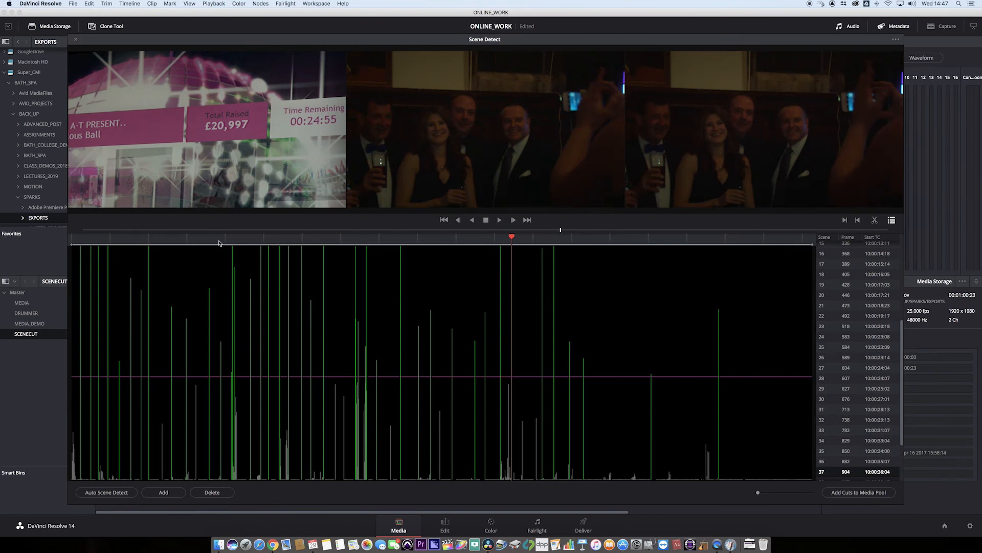
Examine the detected cuts around scenes 11 to 14, including the flash of light at frame 329
left_click(209, 363)
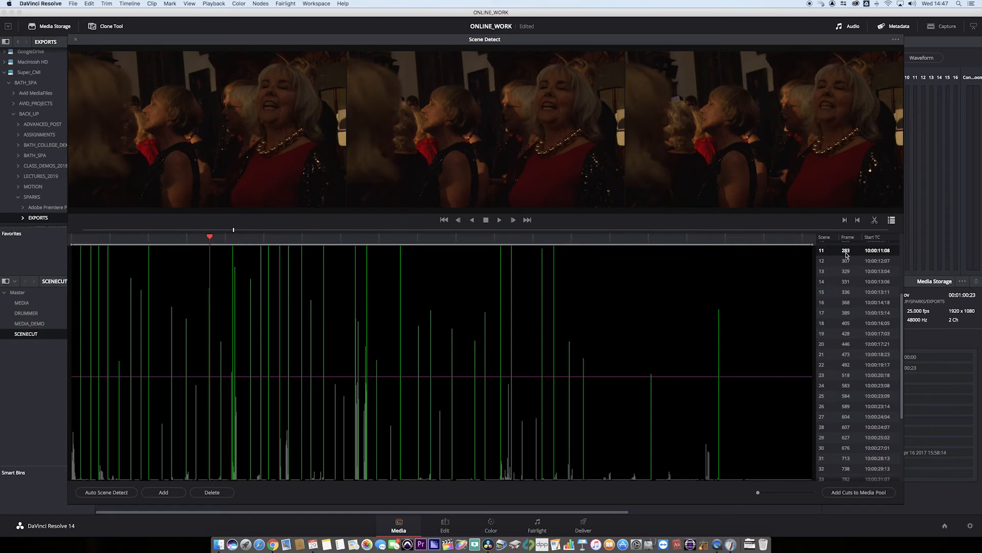
key("Up")
key("Down")
key("Down")
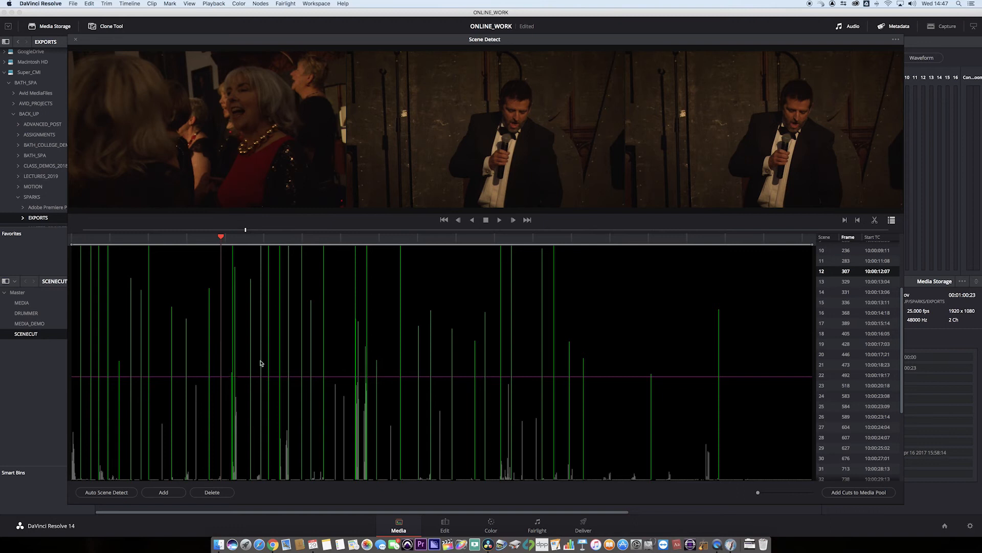
key("Down")
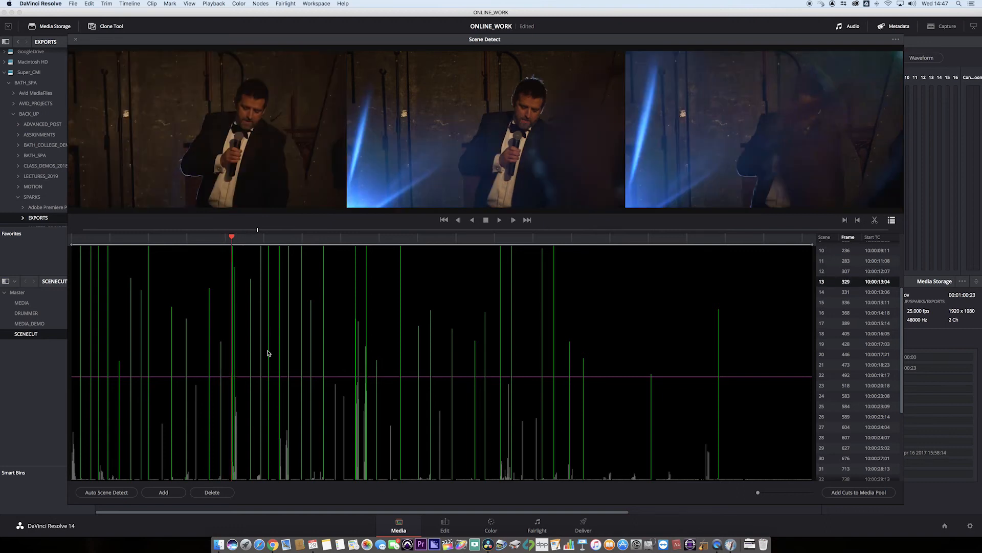
key("Down")
key("Up")
key("Up")
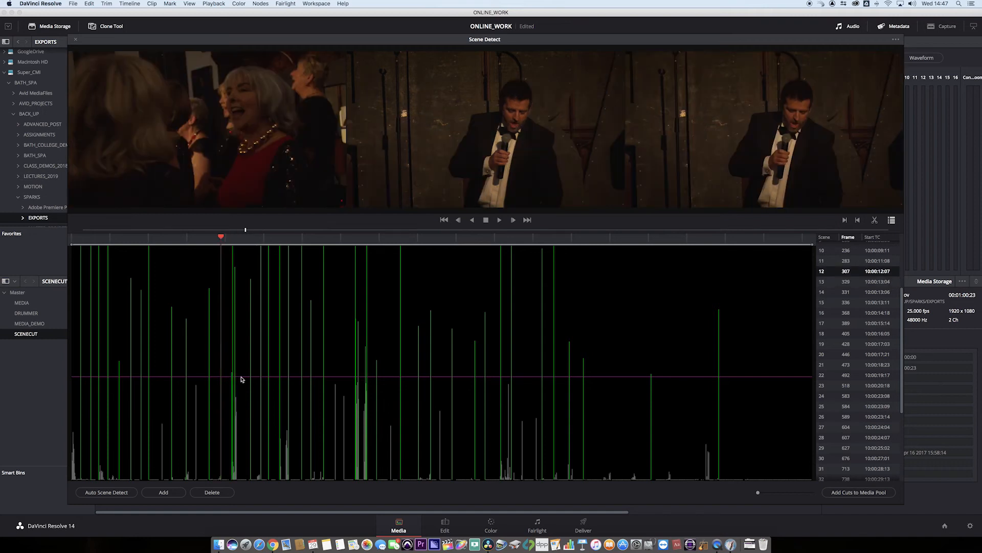
Raise the scene detection threshold slightly and add the detected cuts to the media pool, closing Scene Detect
left_click_drag(242, 379, 242, 373)
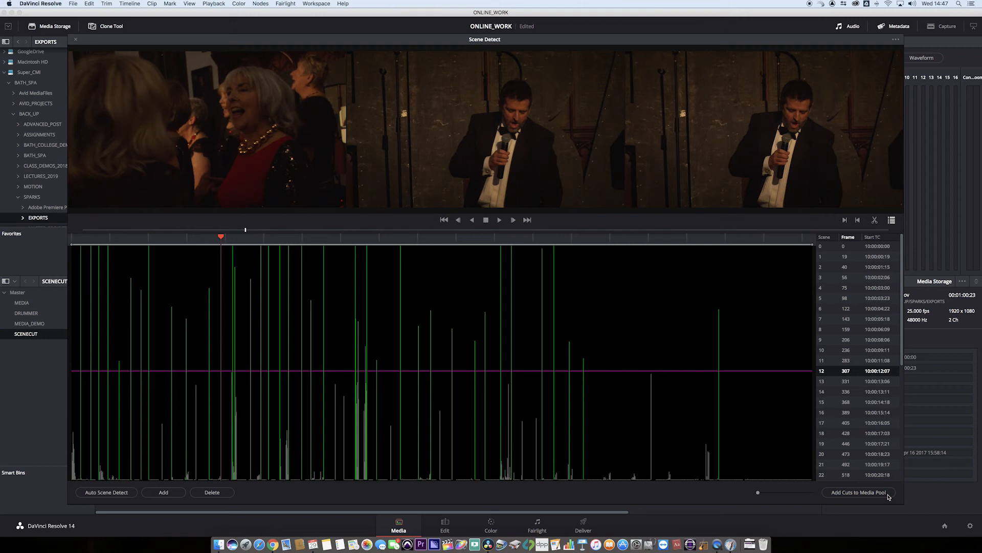
left_click(862, 495)
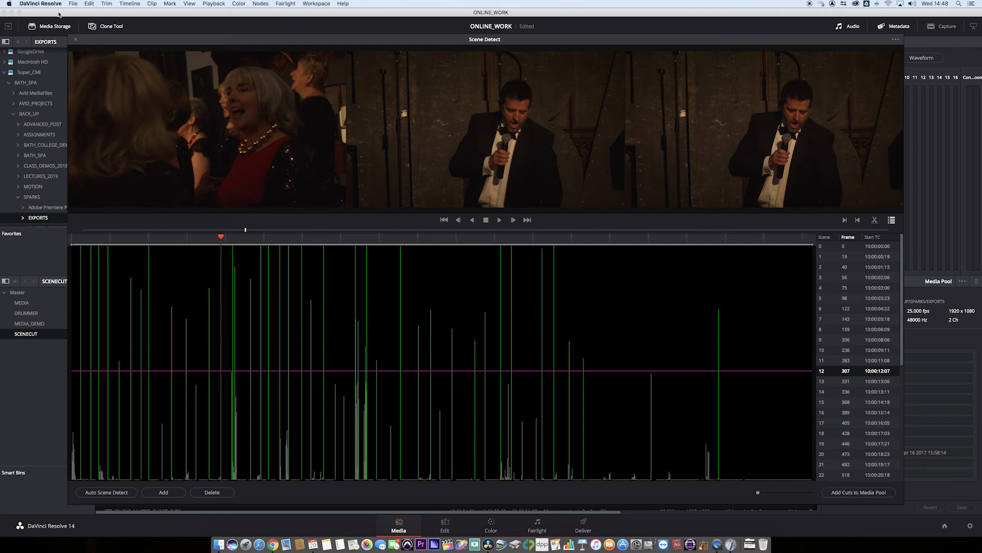
left_click(76, 41)
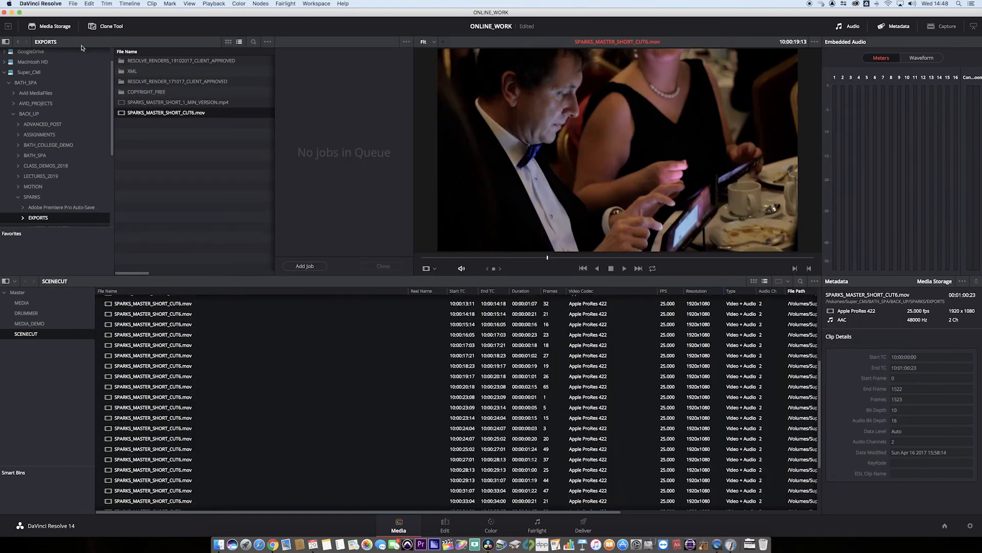
Preview several of the separated SPARKS_MASTER_SHORT_CUT6.mov clips in the SCENECUT bin and look through the clip list
left_click(28, 323)
left_click(25, 337)
left_click(109, 301)
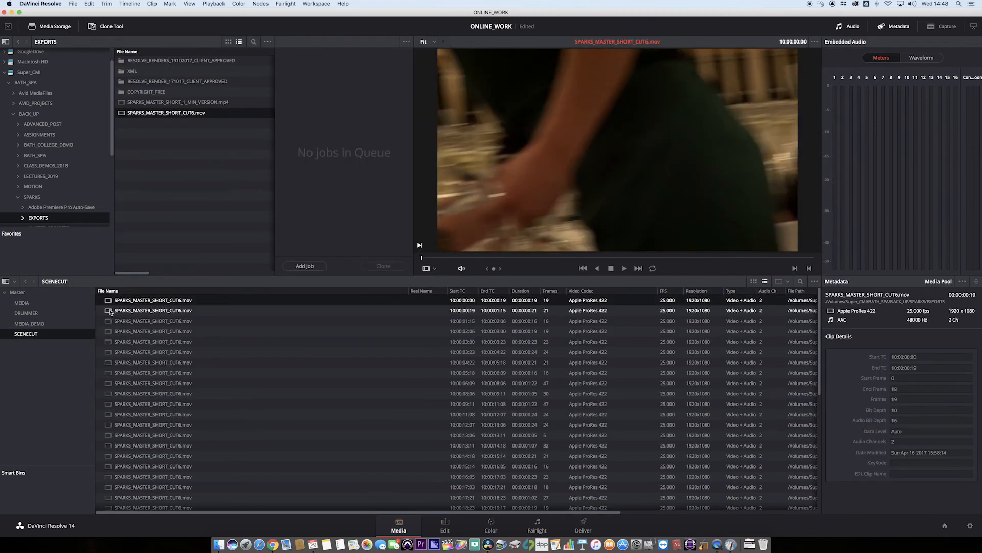
left_click(111, 312)
left_click(112, 322)
left_click(111, 332)
left_click(110, 342)
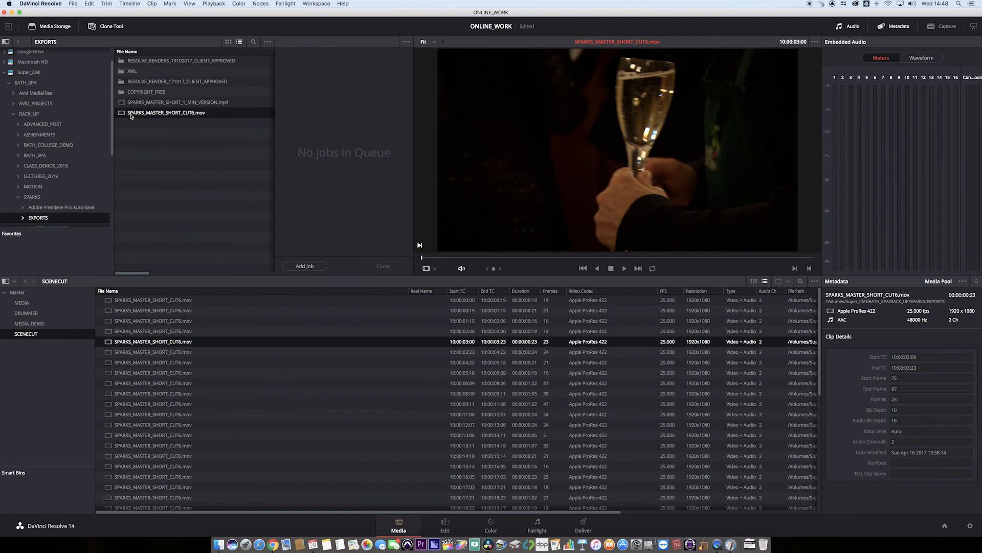
left_click(111, 372)
left_click(111, 383)
left_click(111, 394)
left_click(111, 404)
scroll(154, 394, "down", 10)
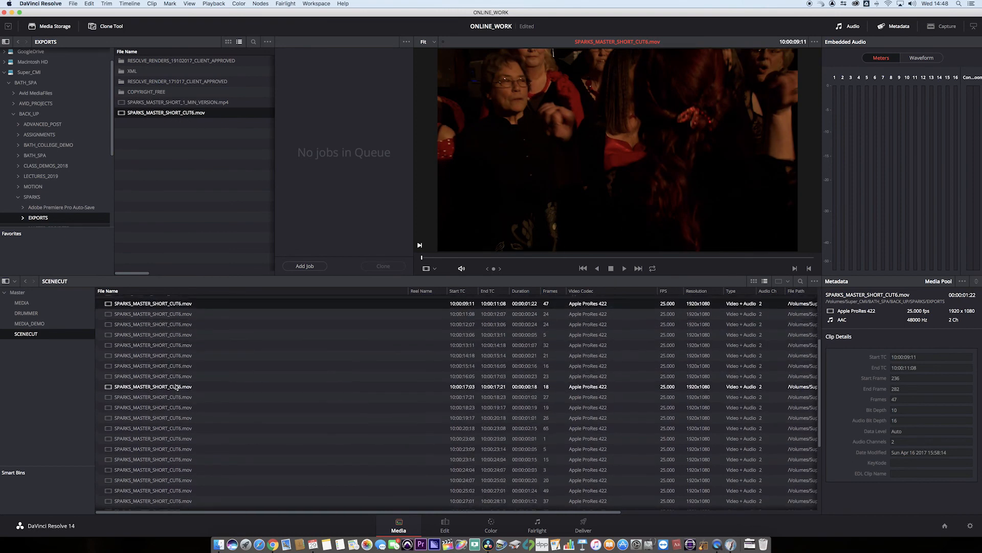
scroll(175, 387, "up", 7)
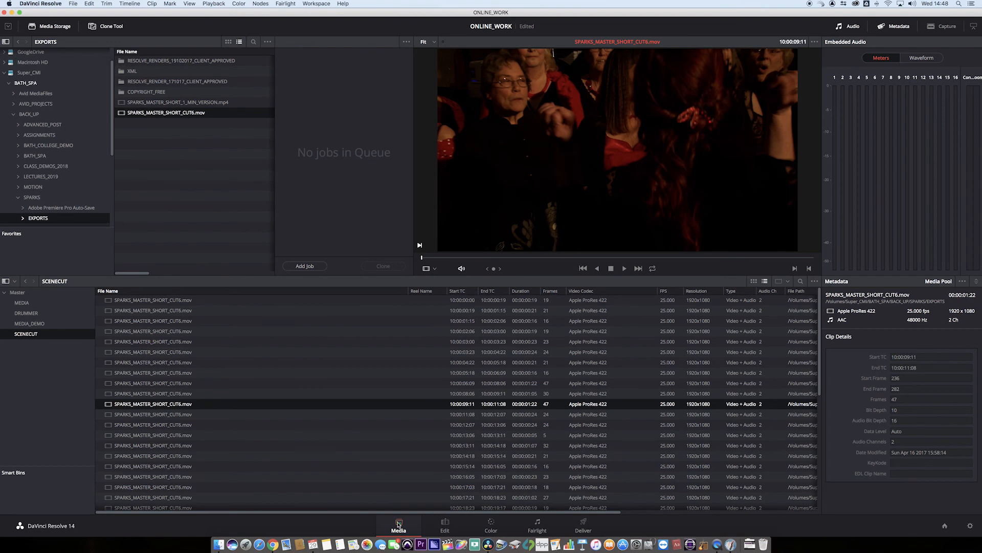
Create a new empty timeline named SCENECUT on the Edit page, inside the SCENECUT bin
left_click(444, 524)
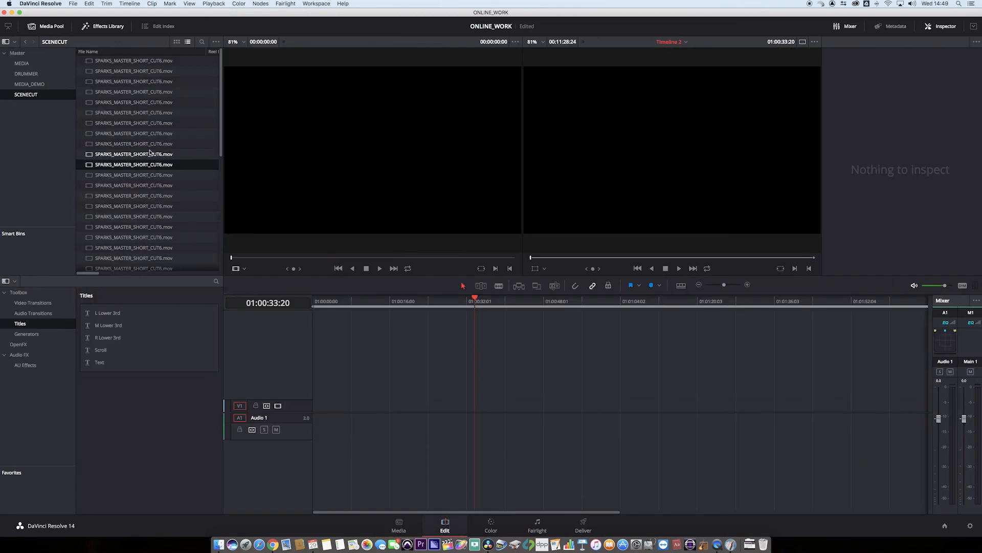
left_click(75, 4)
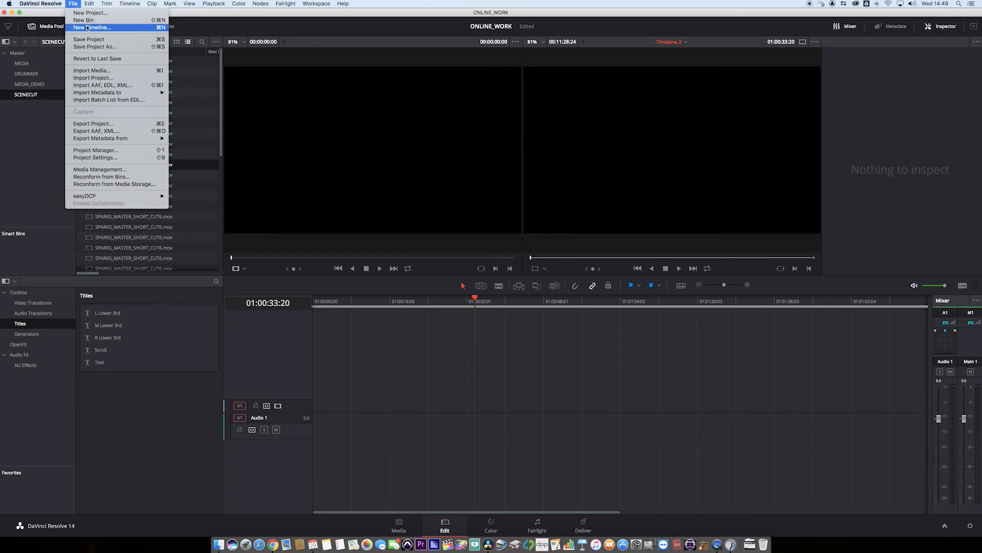
left_click(92, 27)
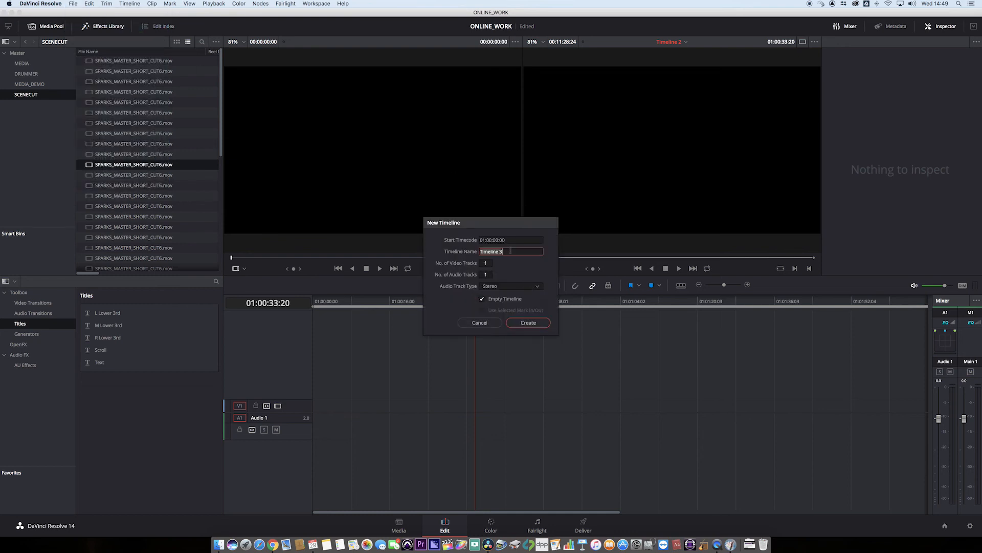
type("SCENECUT")
left_click(528, 323)
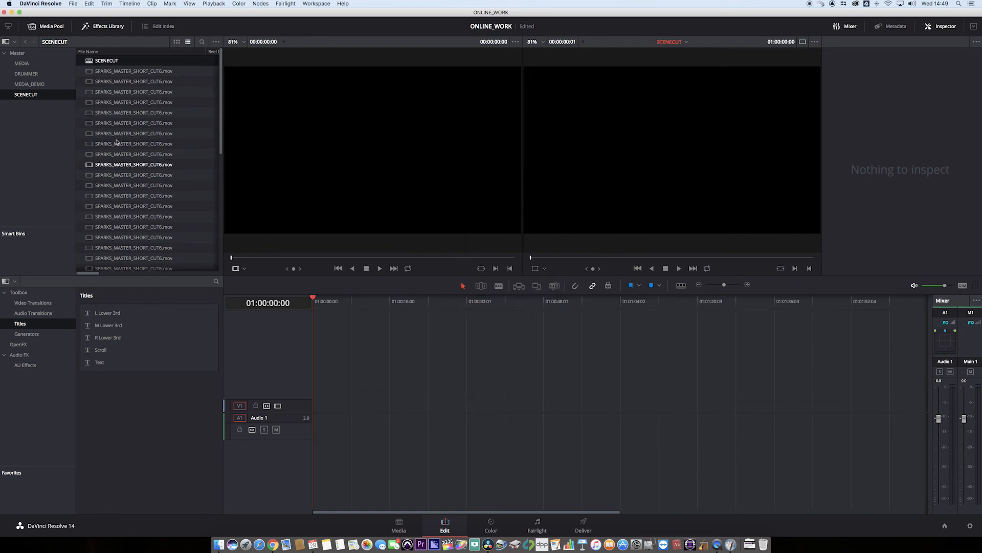
Place all the separated SPARKS_MASTER_SHORT_CUT6.mov clips from the SCENECUT bin at the start of the new timeline
left_click(87, 73)
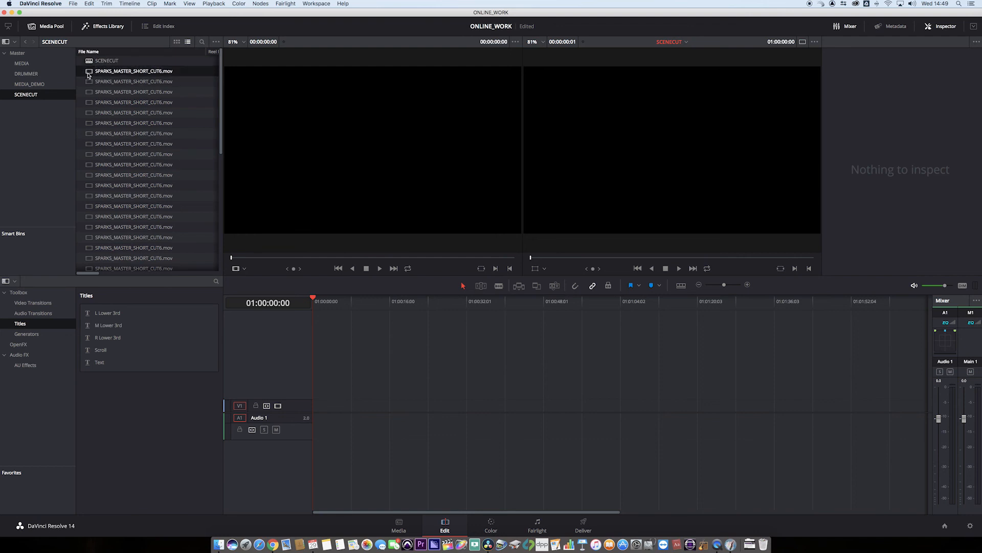
scroll(123, 128, "down", 6)
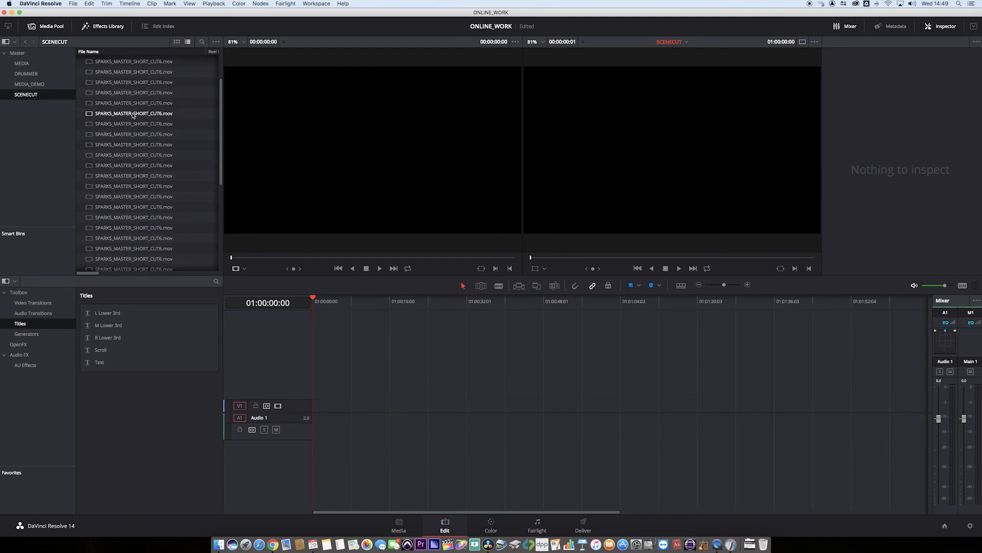
left_click(89, 266, "shift")
left_click_drag(89, 266, 315, 410)
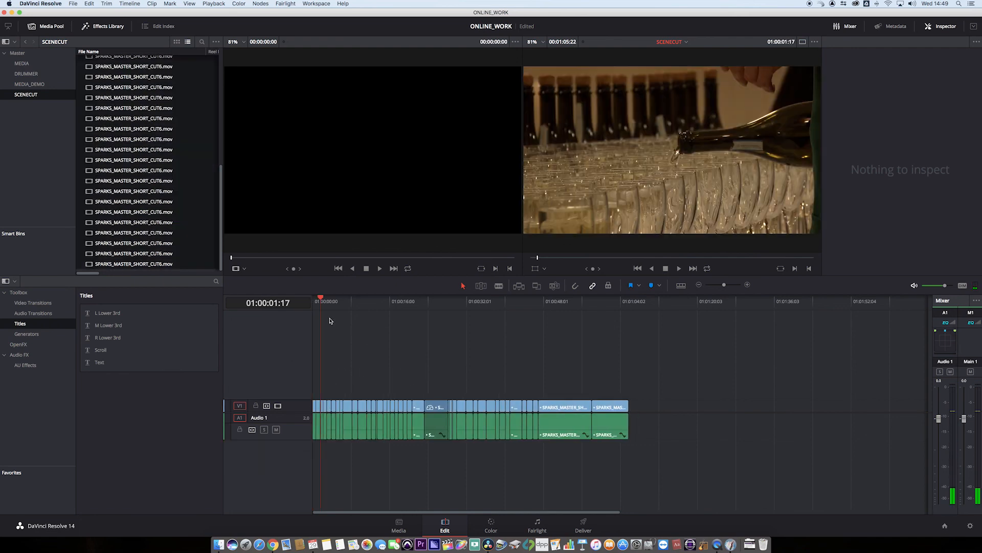
Mute the Audio 1 track and play the SCENECUT timeline from its start to check the cuts between shots
left_click(276, 429)
key("super+equal")
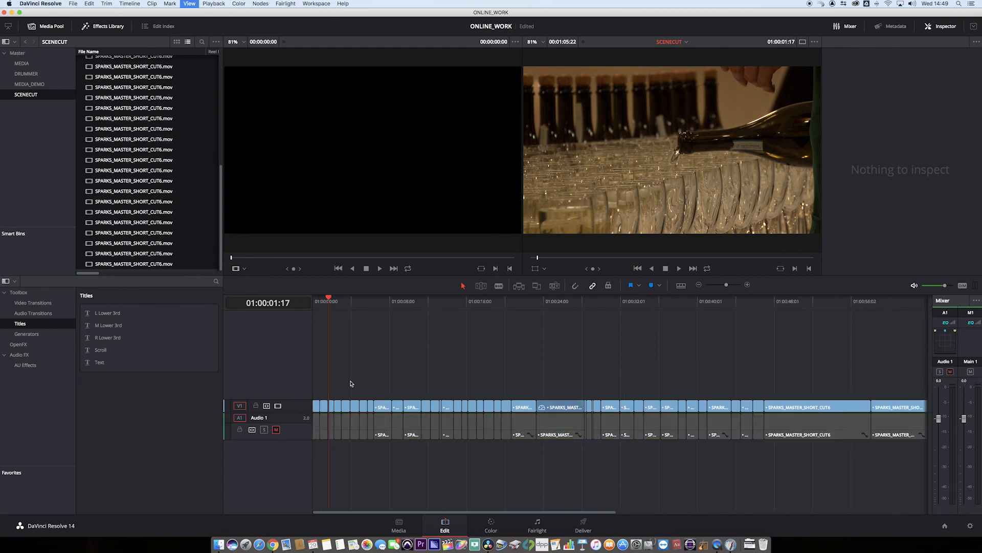
key("super+equal")
key("Home")
key("space")
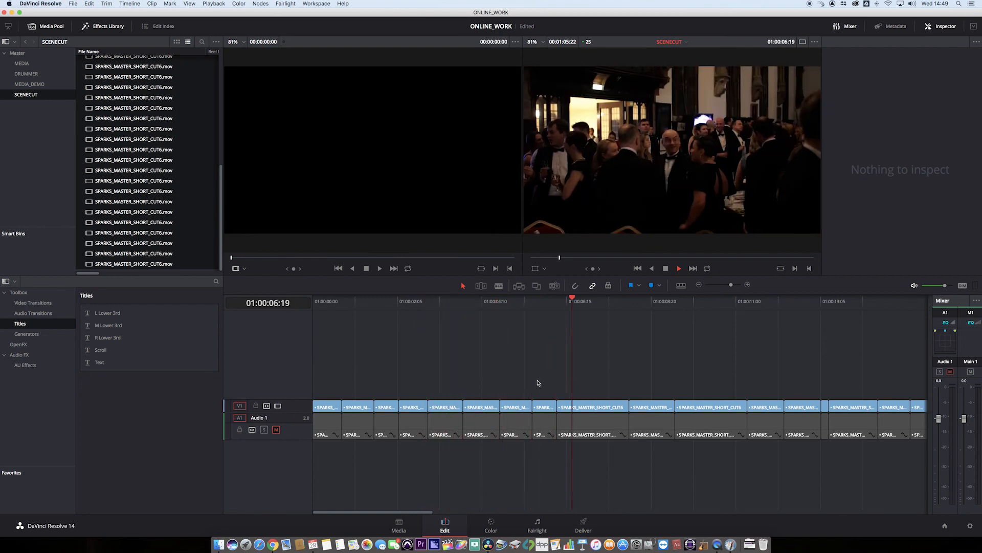
key("space")
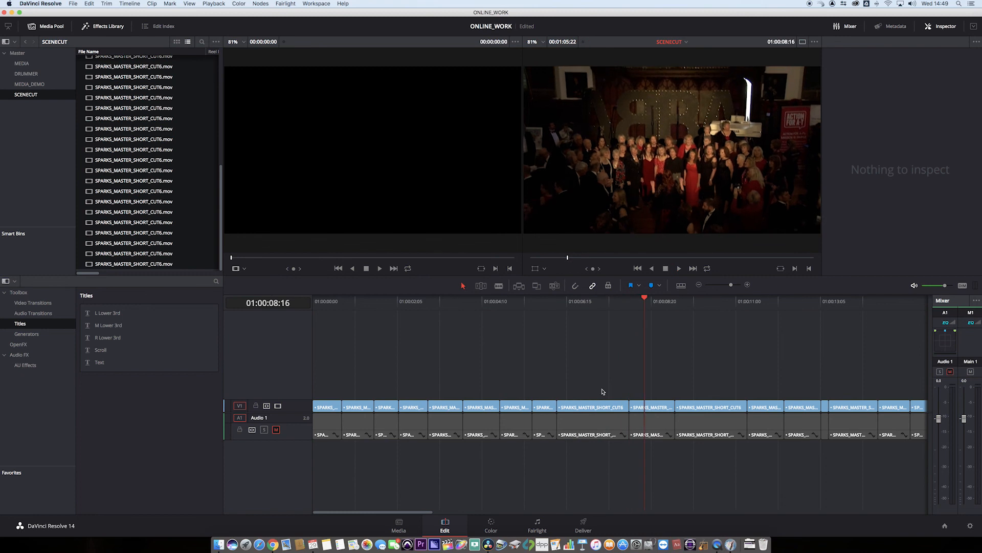
Bring the SCENECUT timeline into the Color page for grading its individual shots
left_click(490, 523)
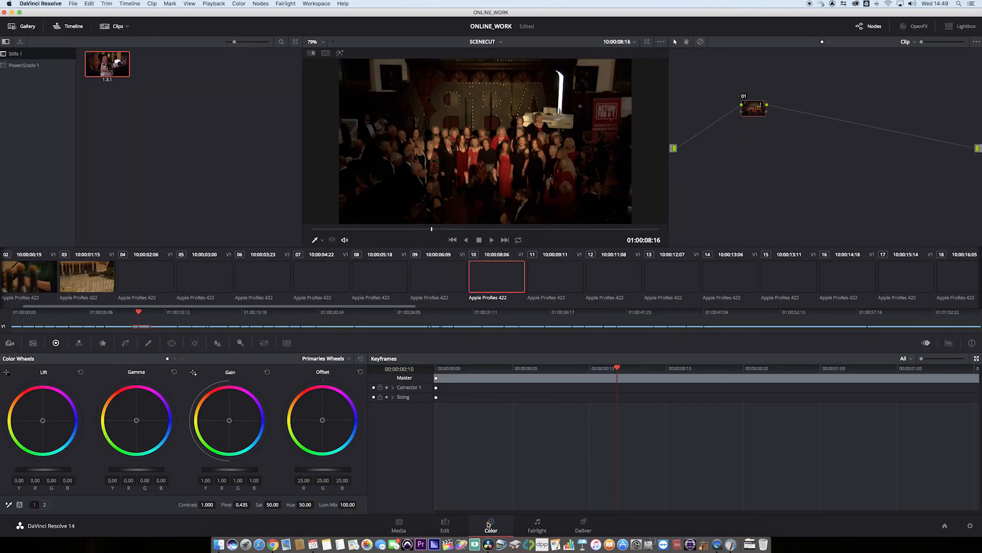